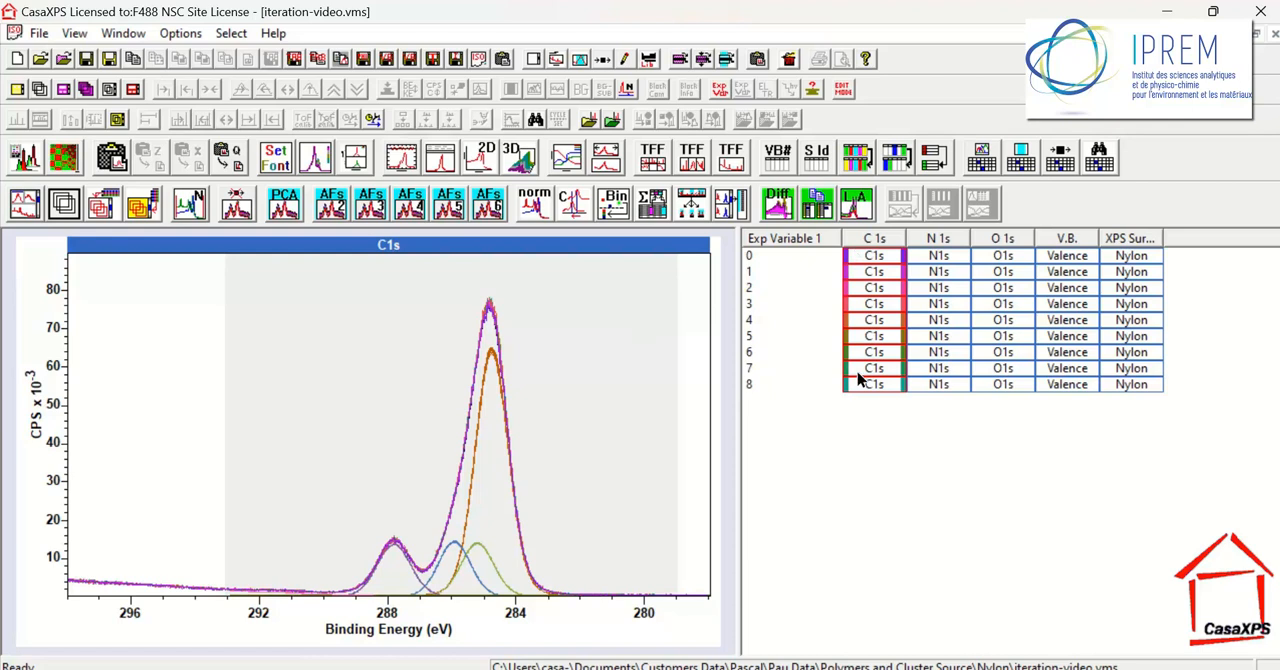
# Overlay all N1s spectra in the plot, followed by an overlay of all O1s spectra
pyautogui.click(938, 258)
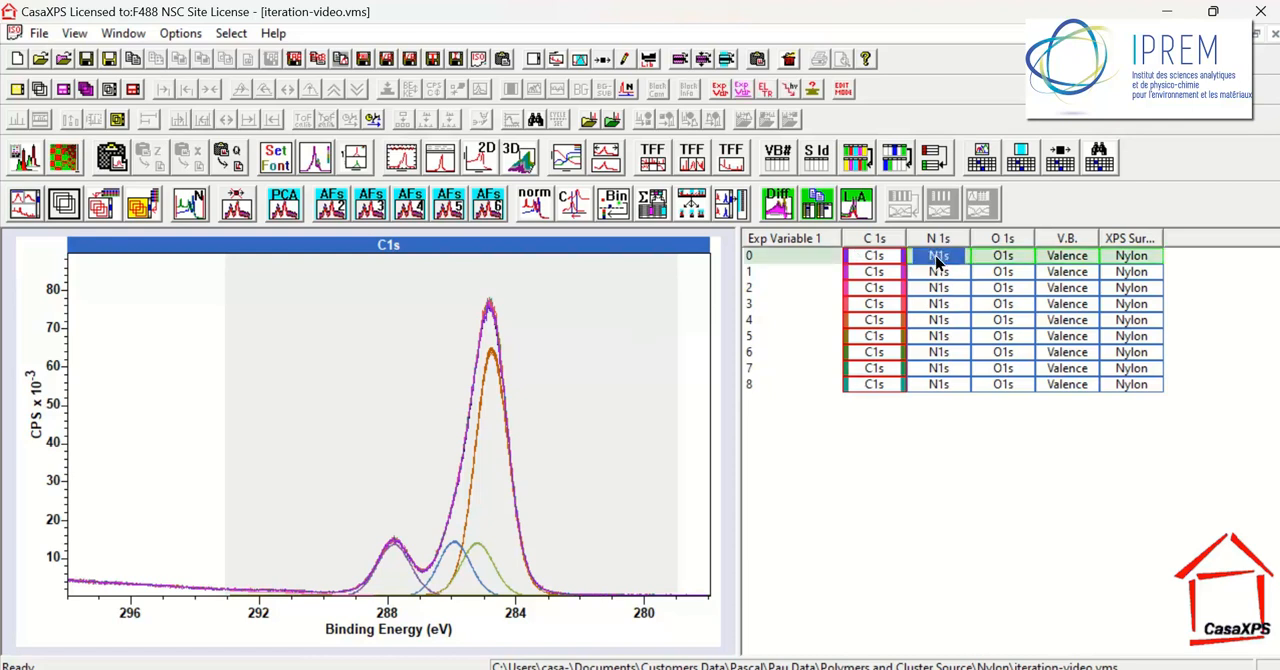
pyautogui.click(938, 240)
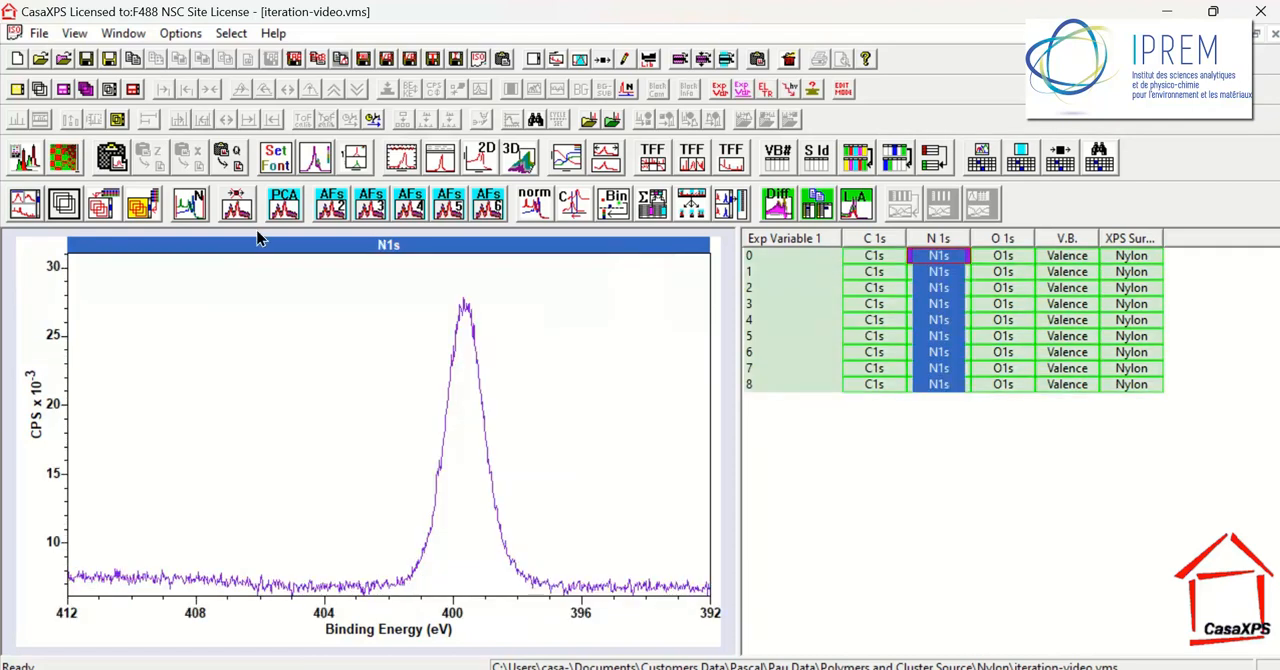
pyautogui.click(60, 205)
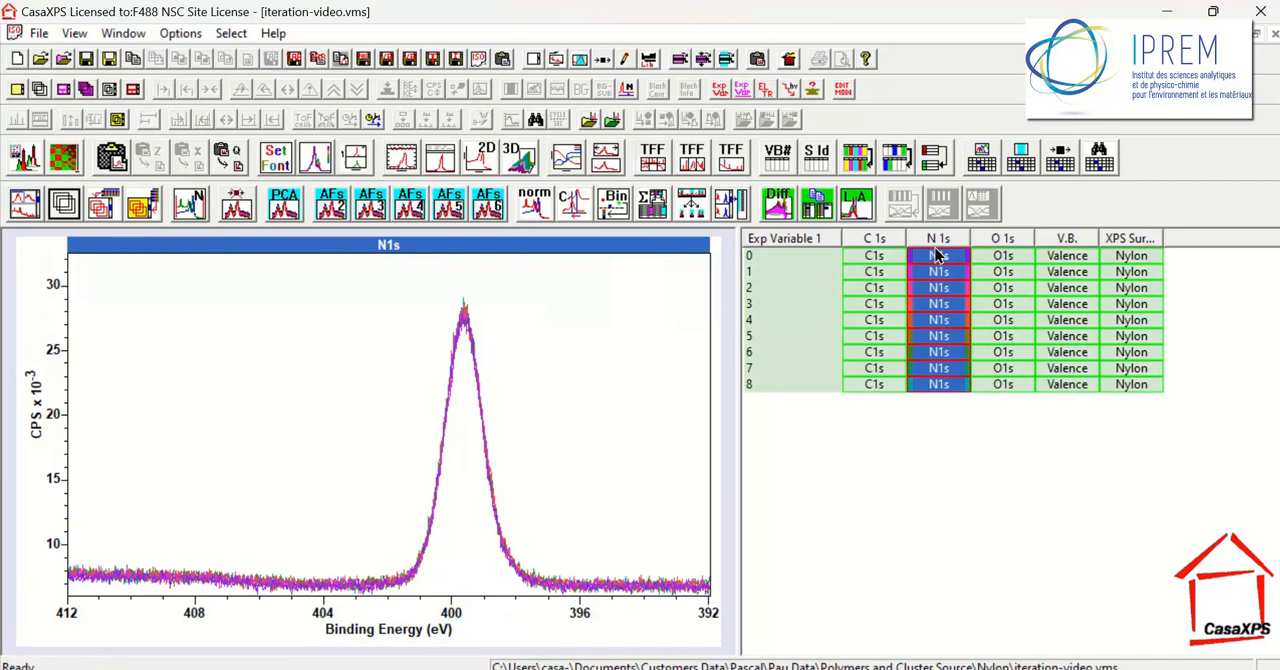
pyautogui.click(1006, 241)
pyautogui.click(63, 205)
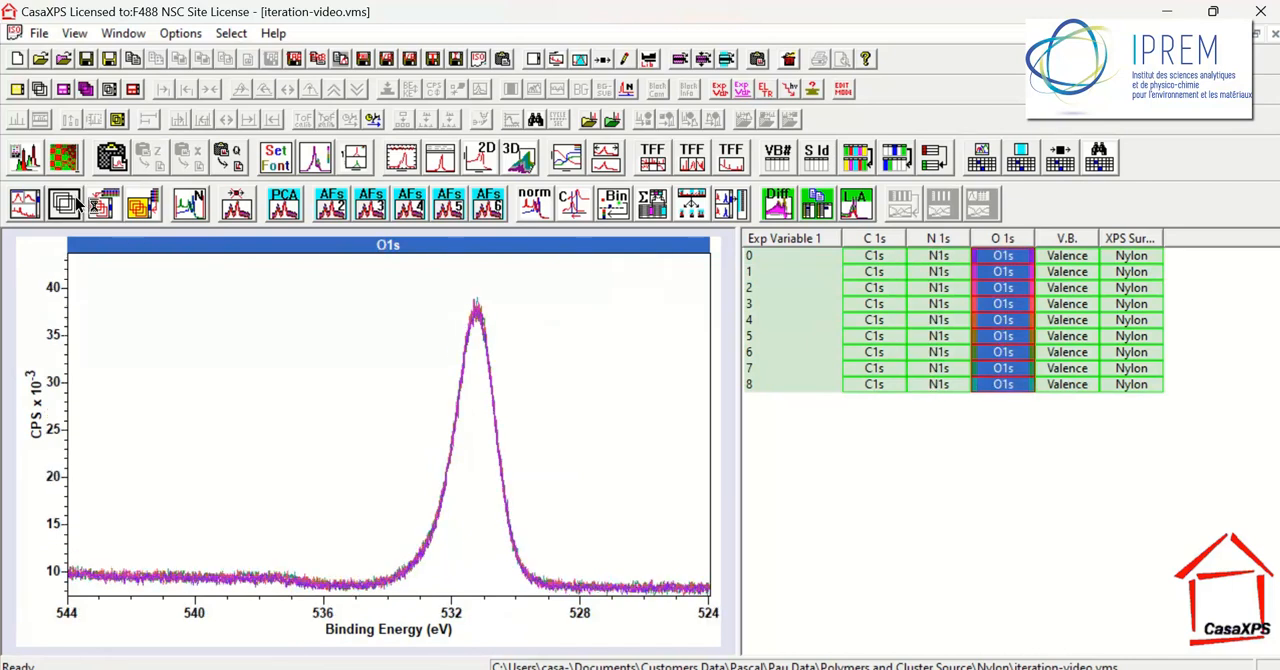
# Display the Nylon survey spectra of rows 0, 2 and 4 in turn, finishing with row 0
pyautogui.click(1136, 257)
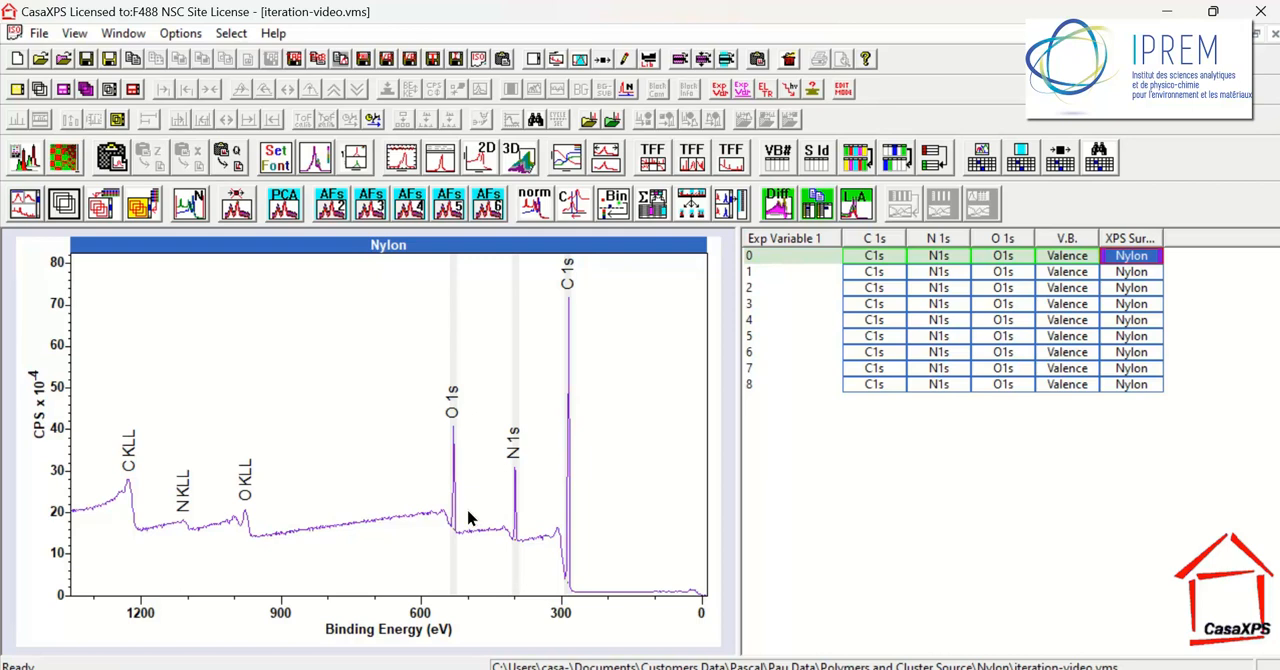
pyautogui.click(1143, 288)
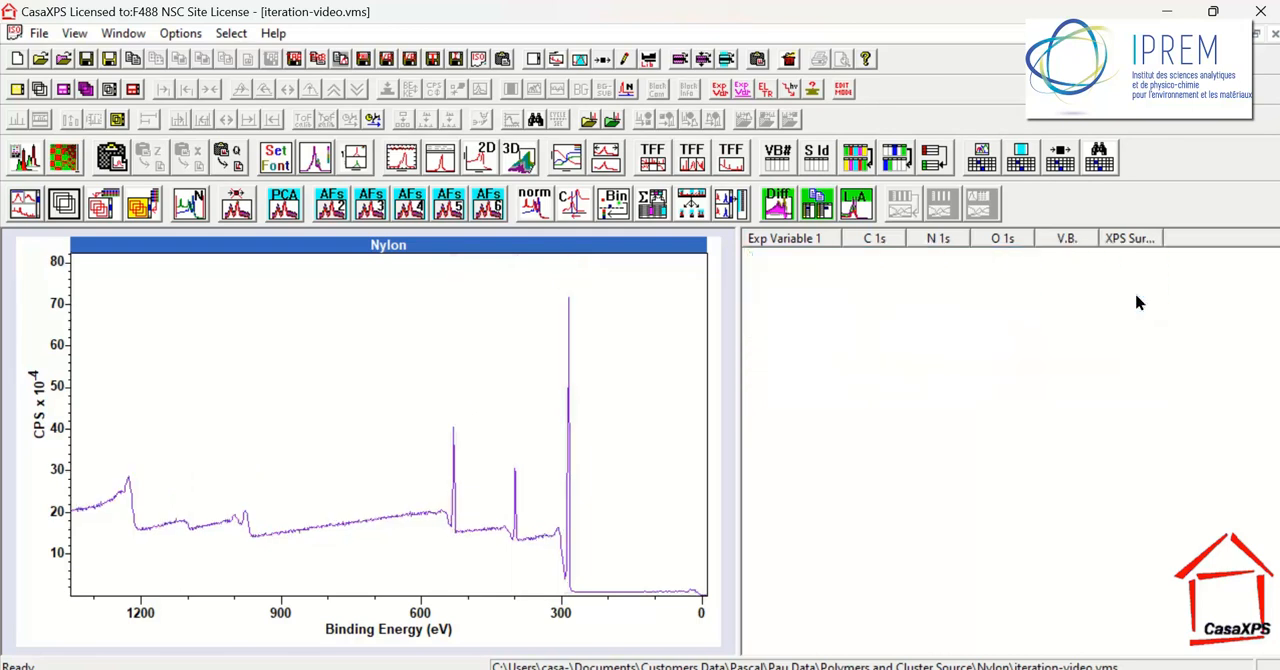
pyautogui.click(1132, 320)
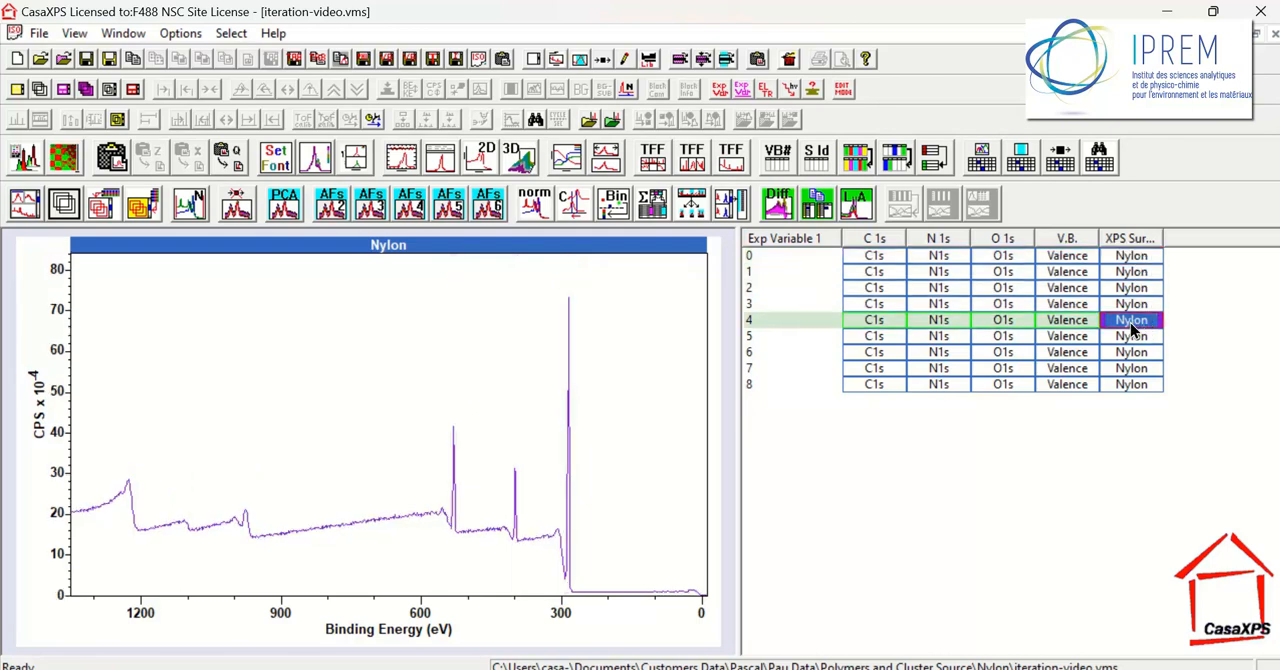
pyautogui.click(1132, 258)
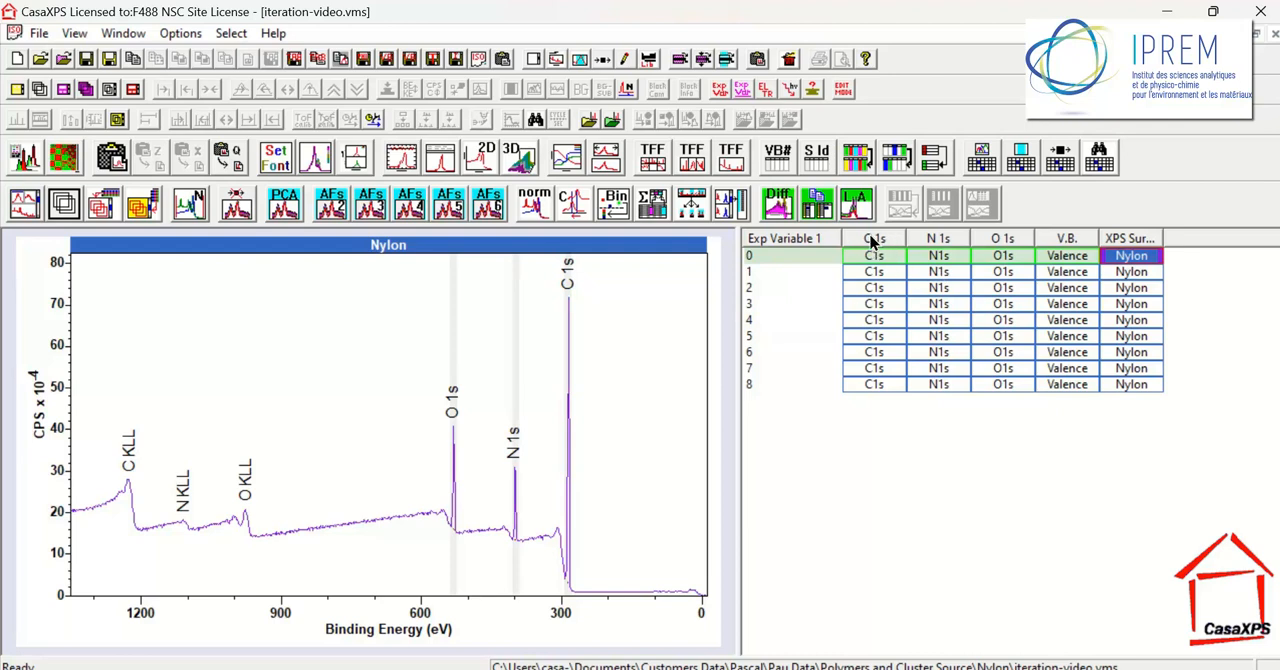
# Clear the current selection, select all blocks with components in the file and overlay their spectra
pyautogui.click(1206, 285)
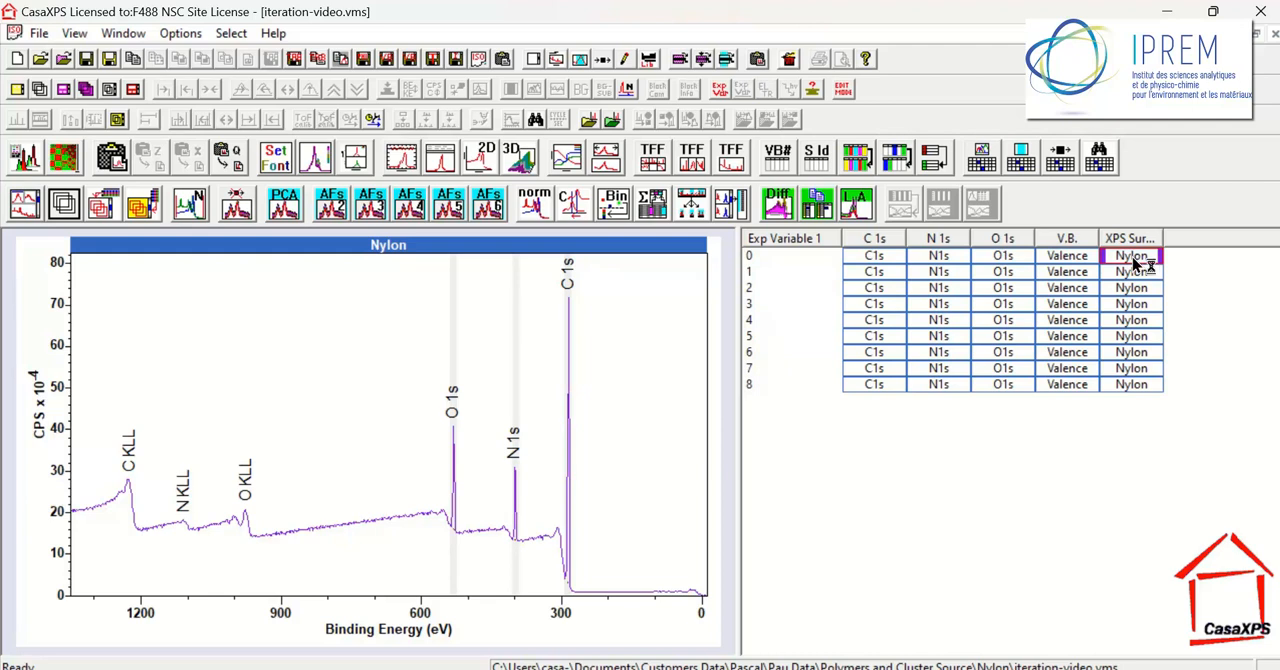
pyautogui.click(985, 160)
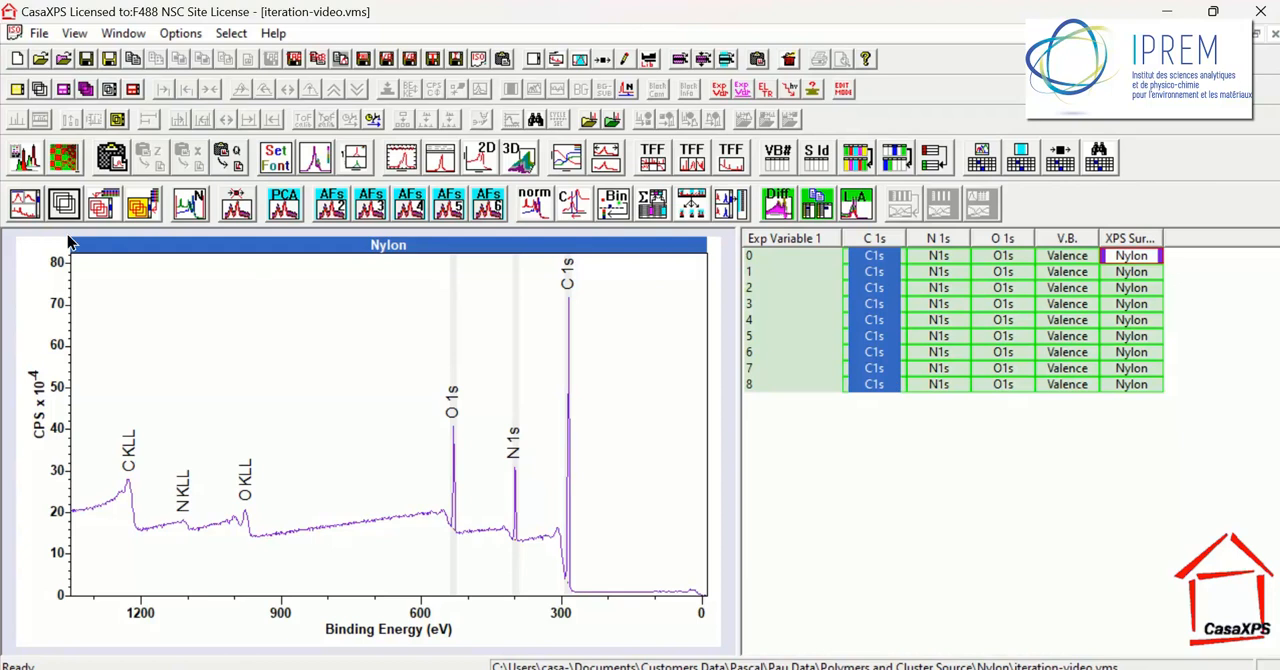
pyautogui.click(141, 203)
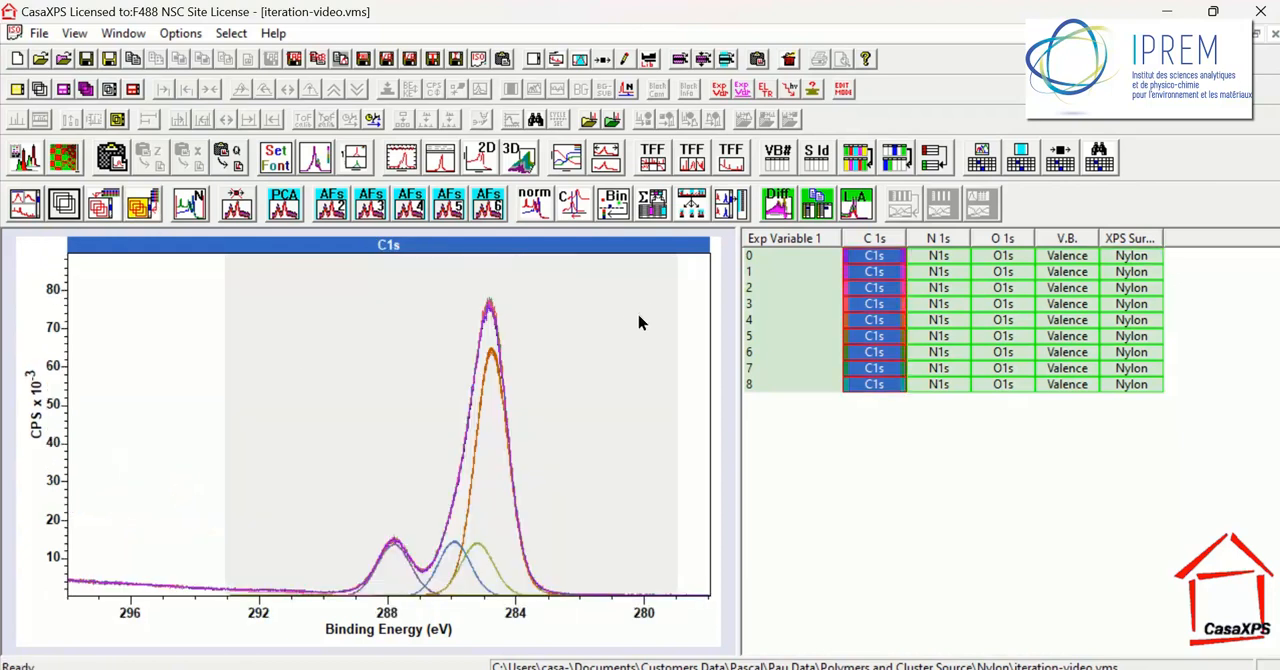
# Select the blocks with regions while showing row 0's Nylon survey, and reselect only the blocks with components
pyautogui.click(1020, 160)
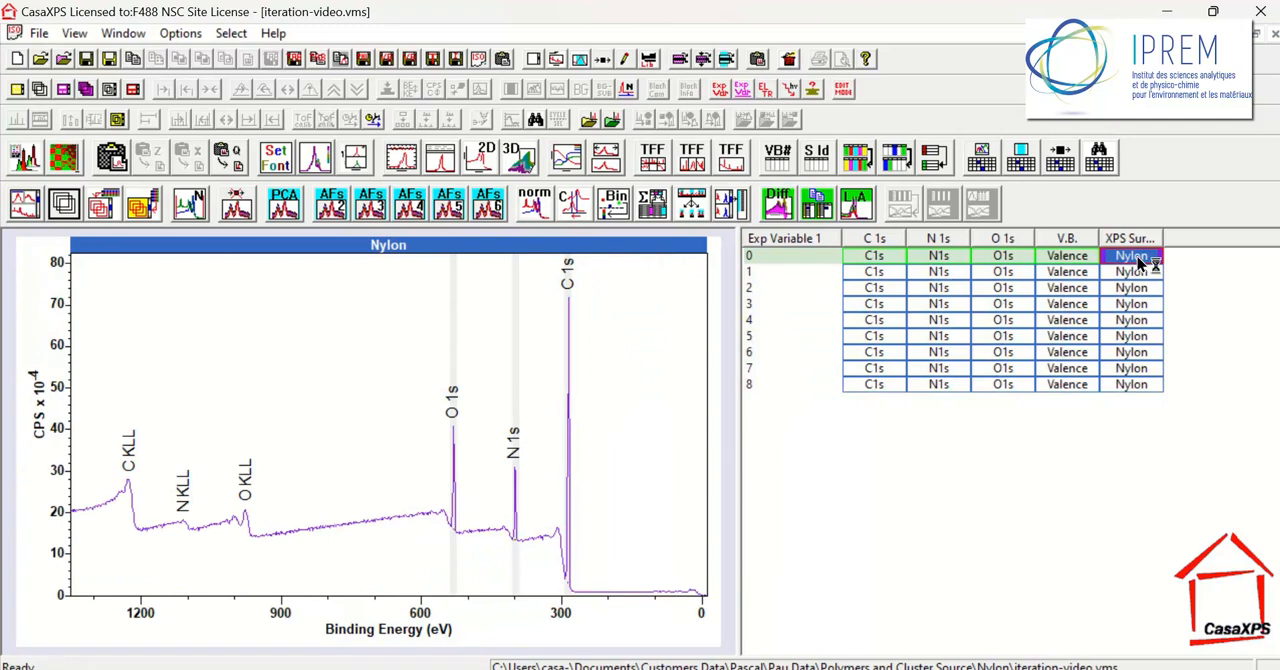
pyautogui.click(1021, 157)
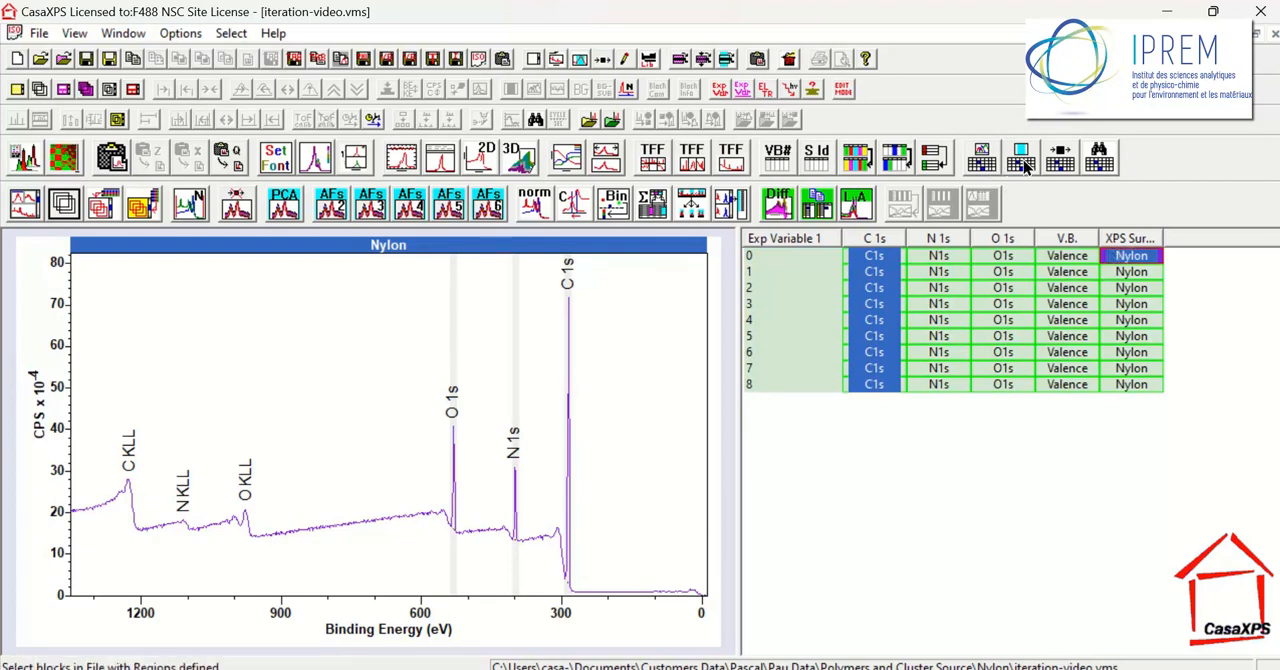
pyautogui.click(985, 167)
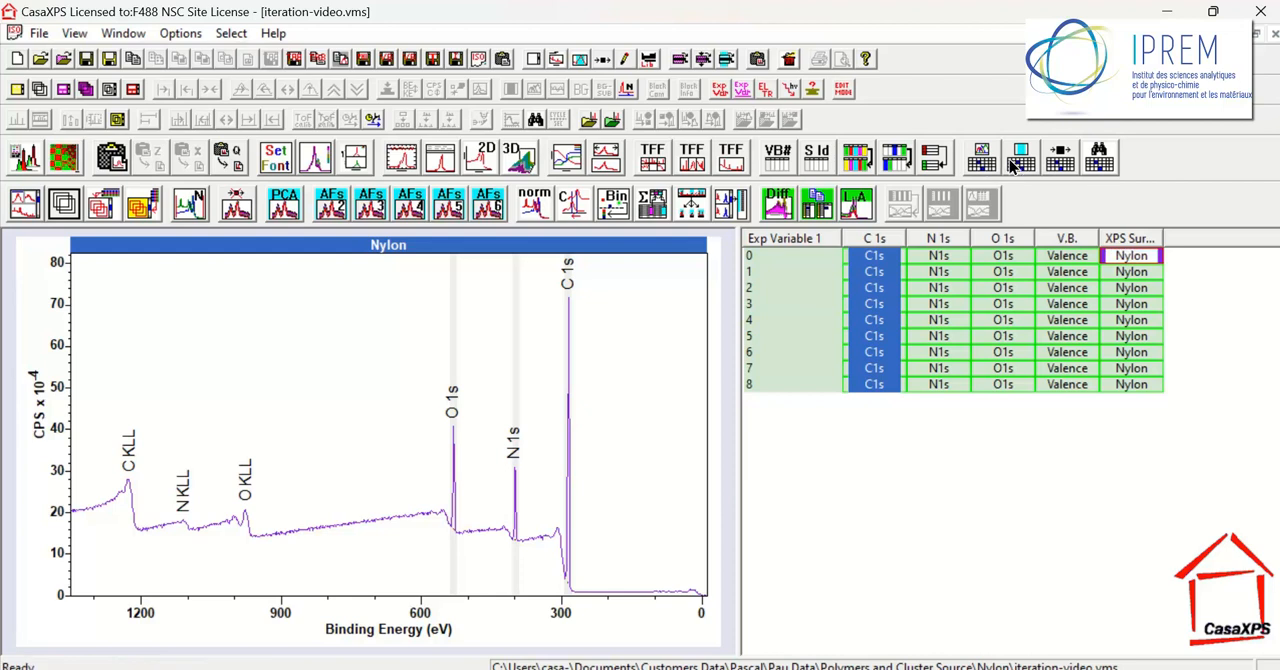
# Select all processed blocks in the file and view the Nylon survey's processing history
pyautogui.click(1062, 167)
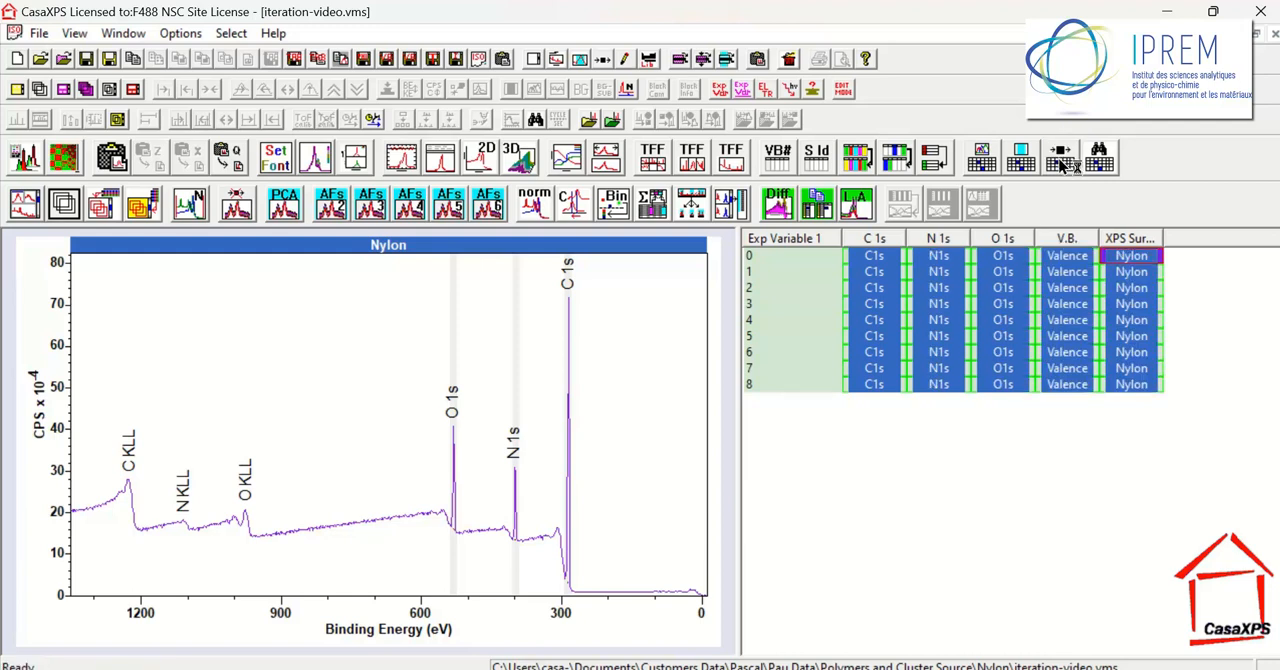
pyautogui.click(604, 61)
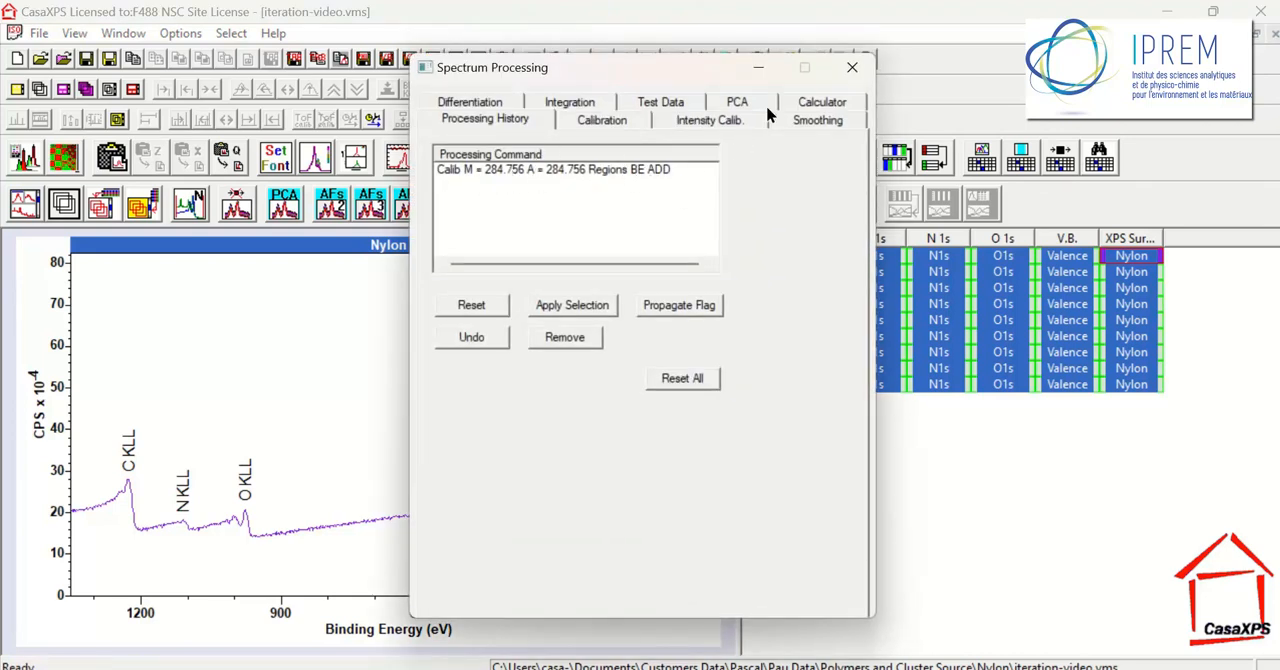
pyautogui.click(852, 70)
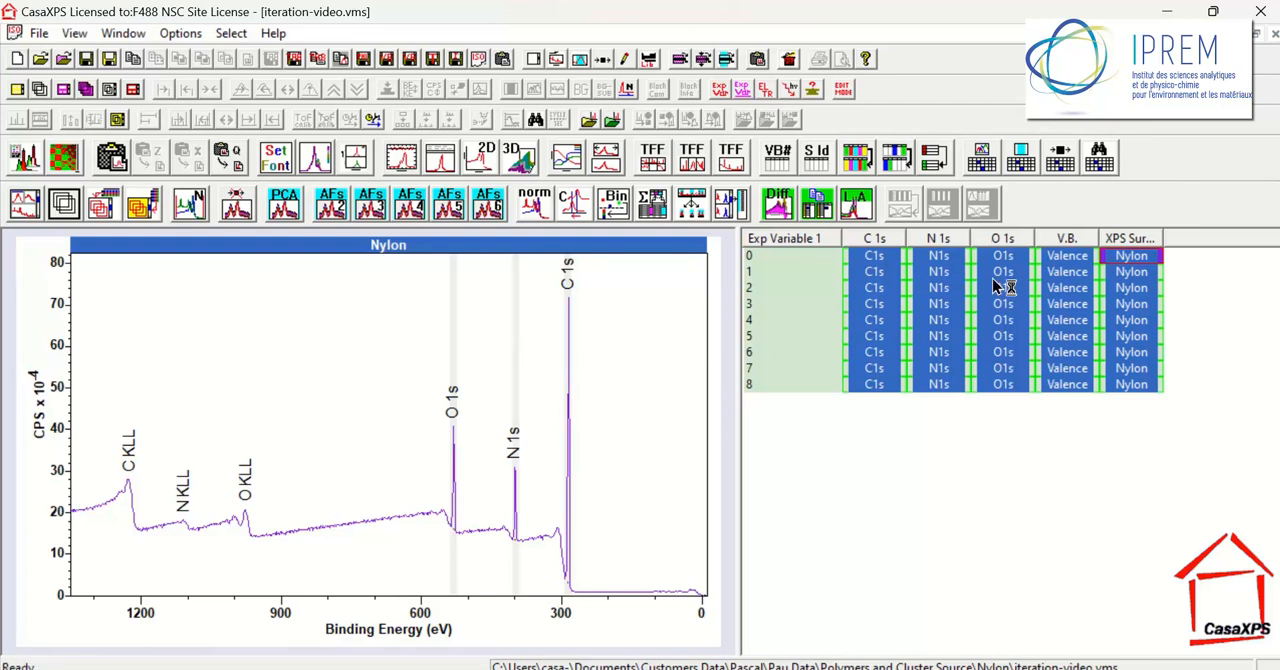
# Create a quantification region on row 2's N1s spectrum spanning about 404.47 to 395.14 eV
pyautogui.click(940, 288)
pyautogui.click(579, 59)
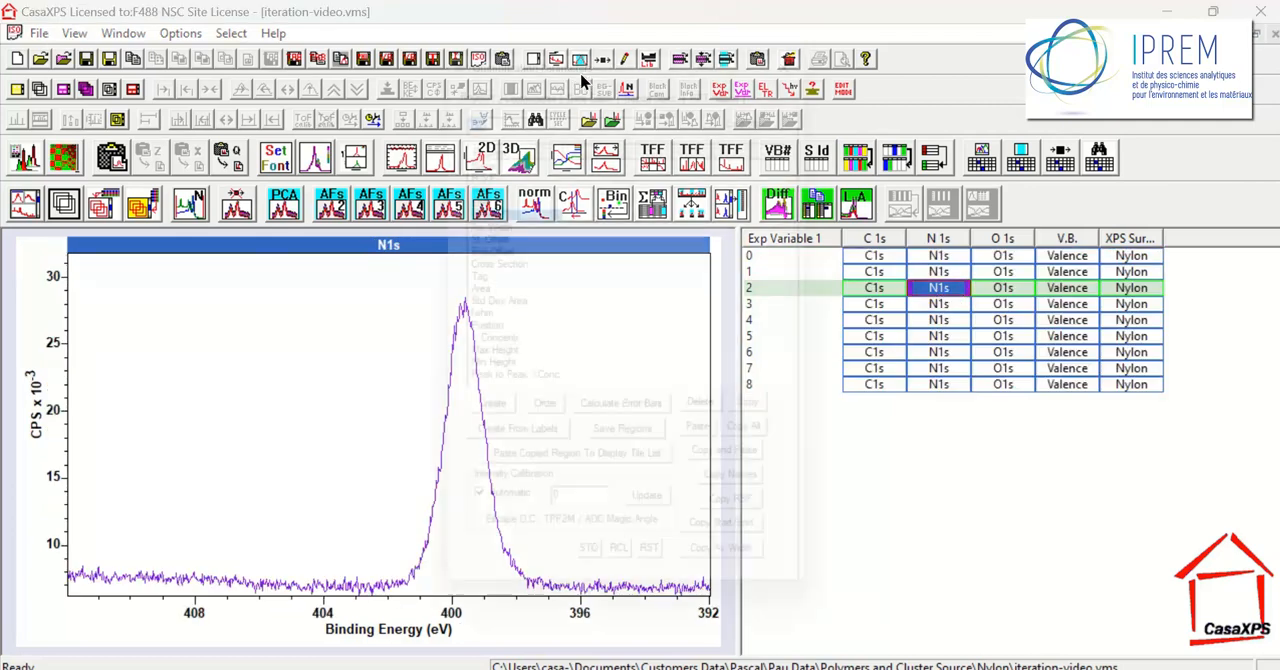
pyautogui.click(488, 432)
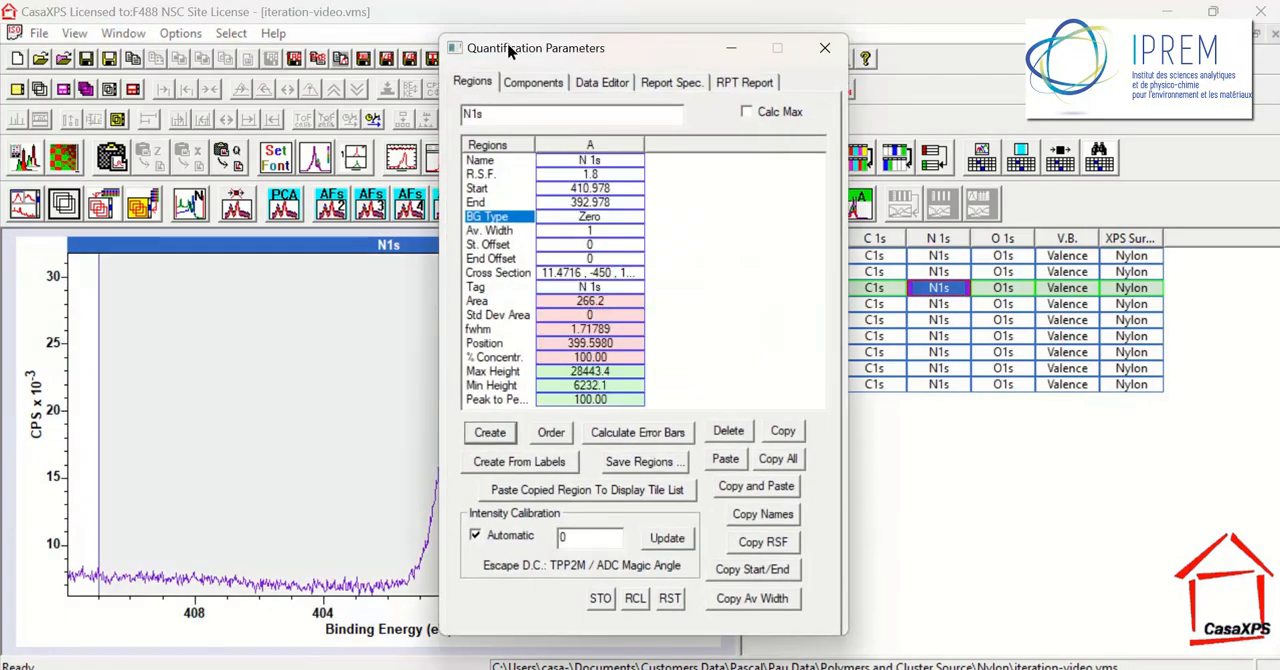
pyautogui.moveTo(512, 50); pyautogui.dragTo(1028, 167)
pyautogui.moveTo(310, 458); pyautogui.dragTo(608, 489)
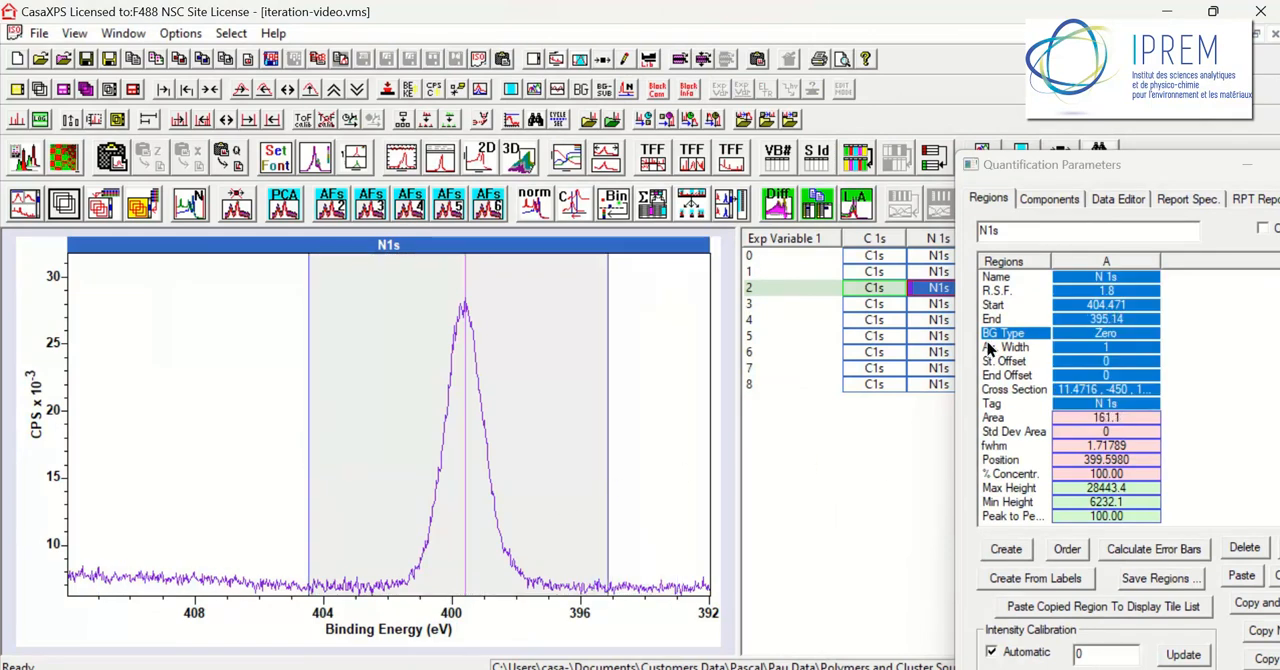
# Set the N 1s region's background type to Shirley and close the quantification parameters
pyautogui.write('s')
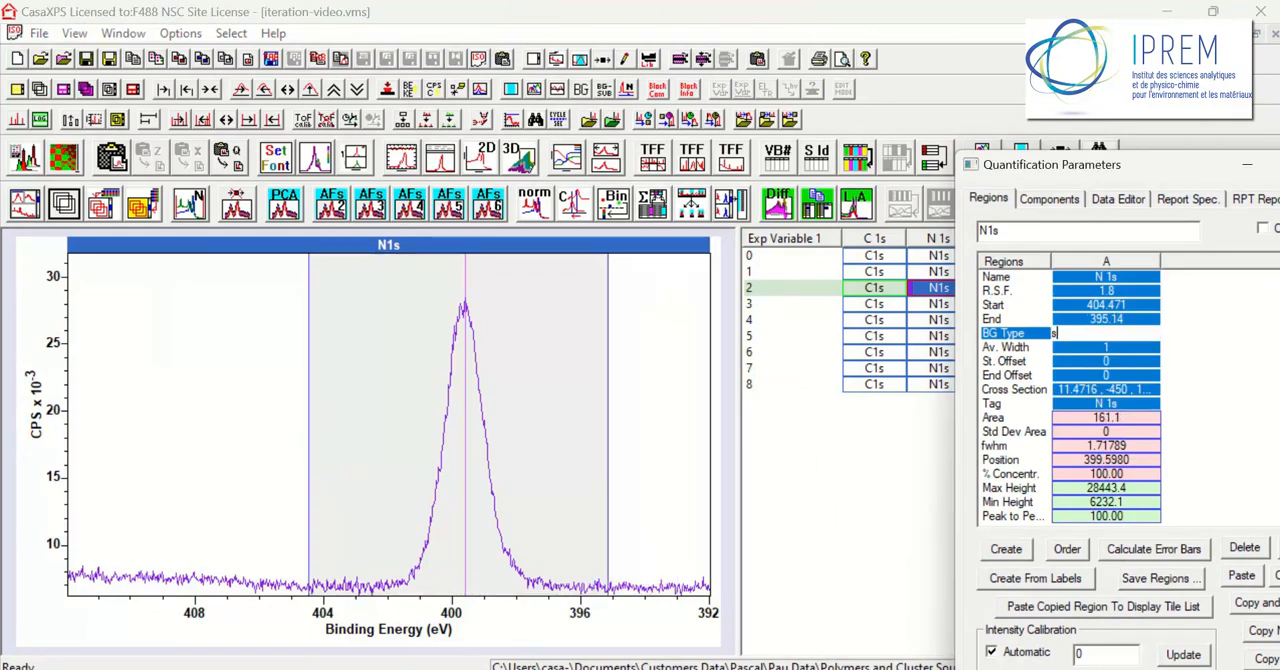
pyautogui.press('Return')
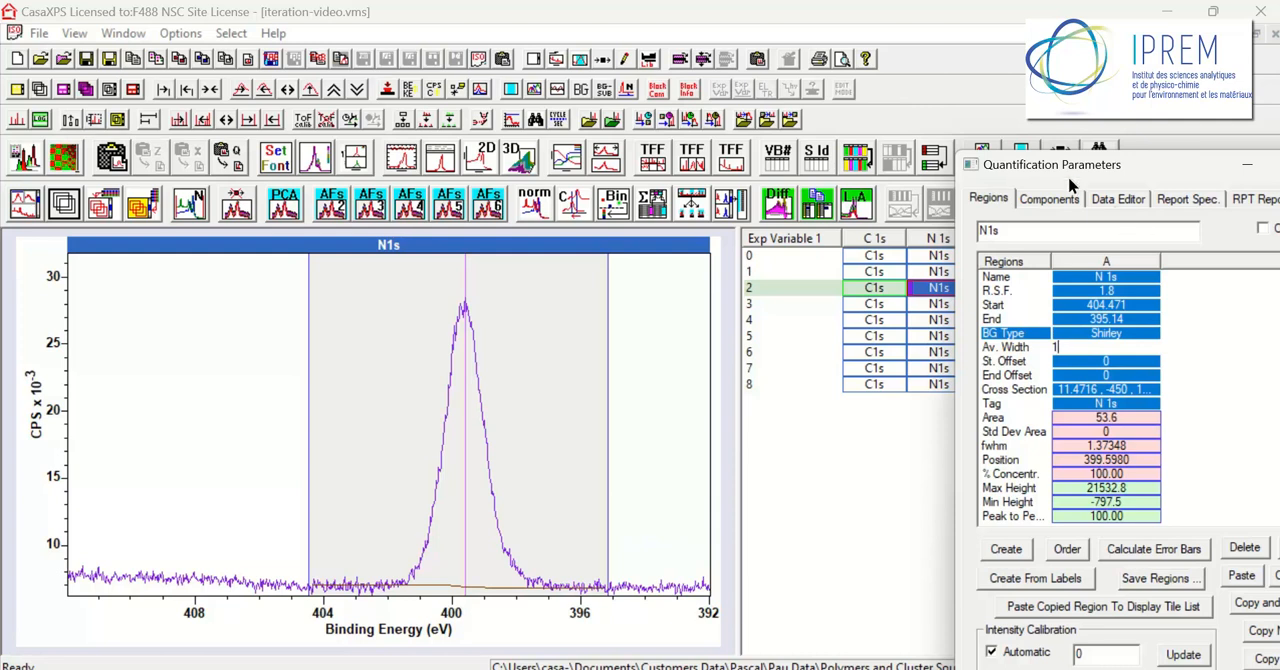
pyautogui.moveTo(1072, 160); pyautogui.dragTo(987, 152)
pyautogui.click(1170, 164)
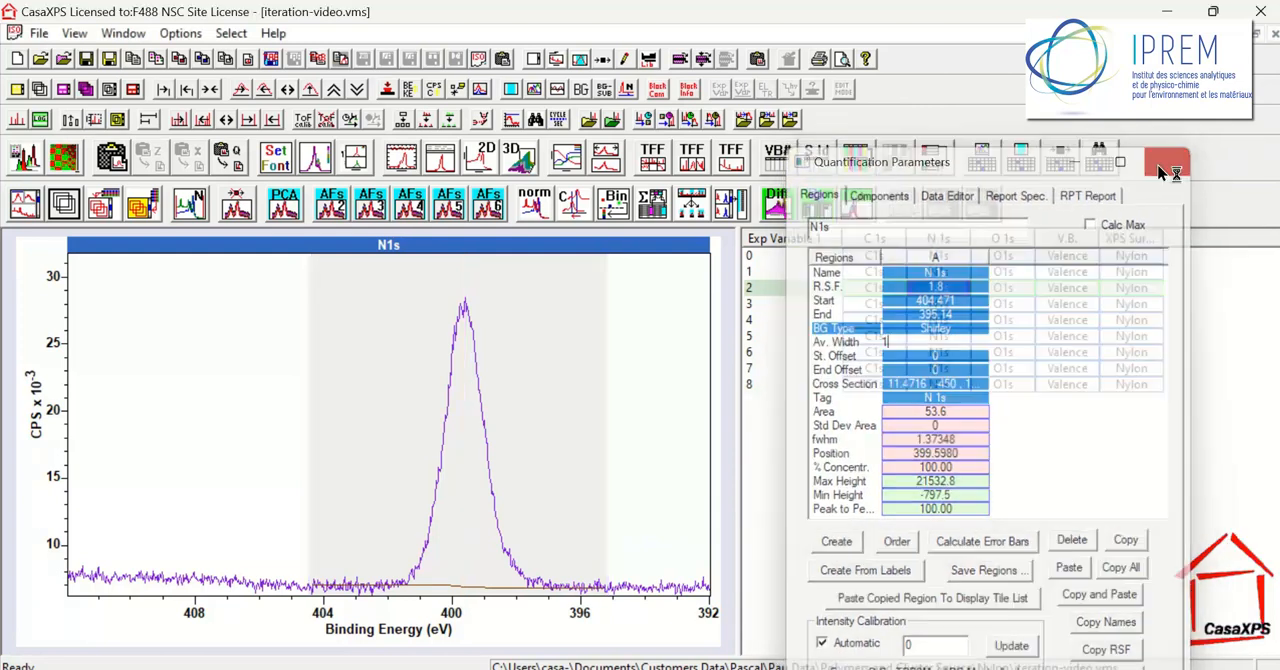
# Display row 2's O1s spectrum, select all blocks with regions, and show row 2's N1s spectrum with its region
pyautogui.click(995, 338)
pyautogui.click(1005, 290)
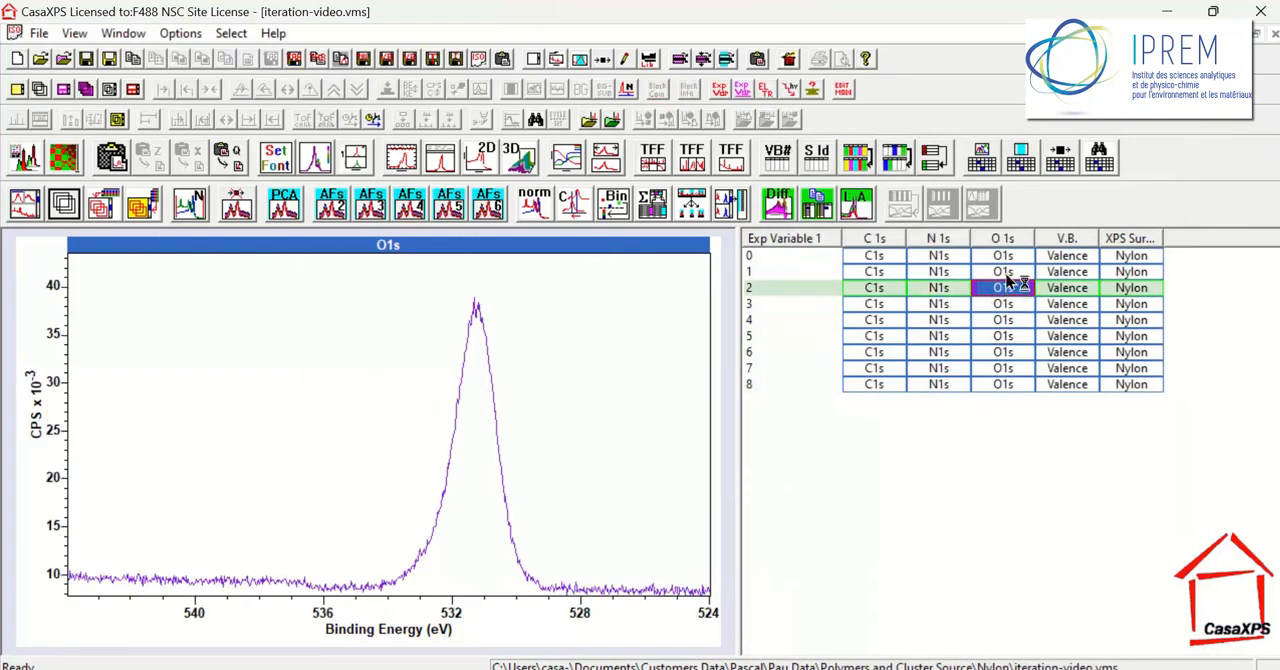
pyautogui.click(1005, 273)
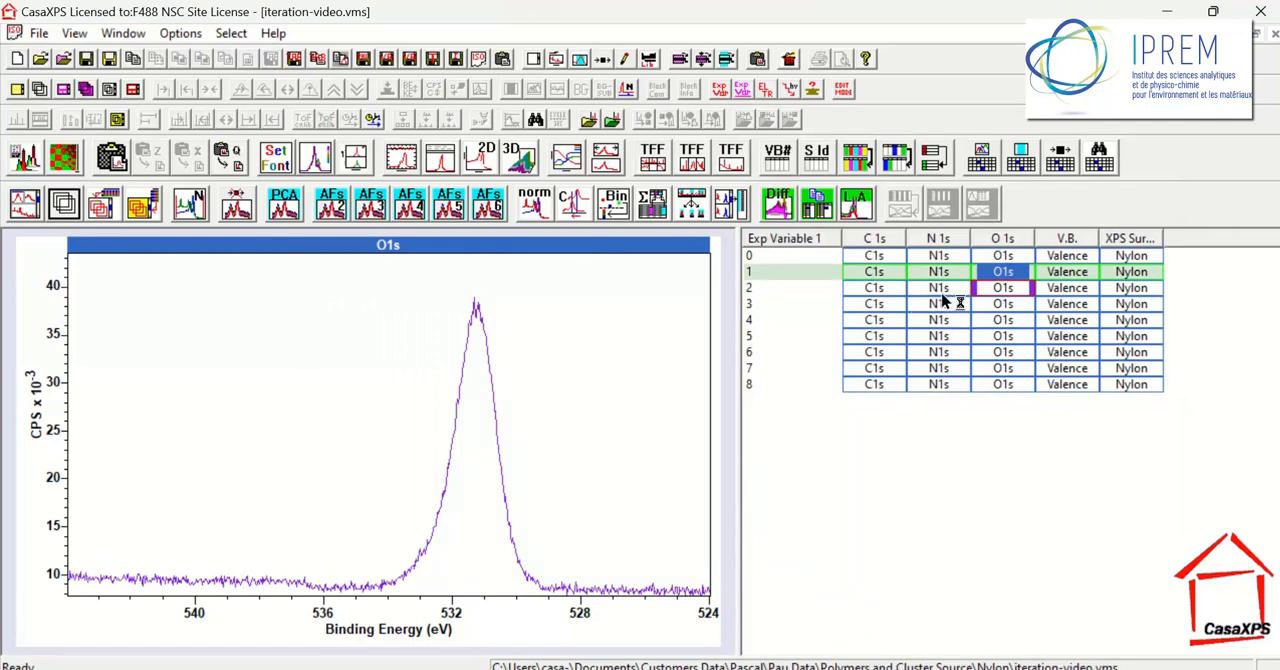
pyautogui.click(1032, 160)
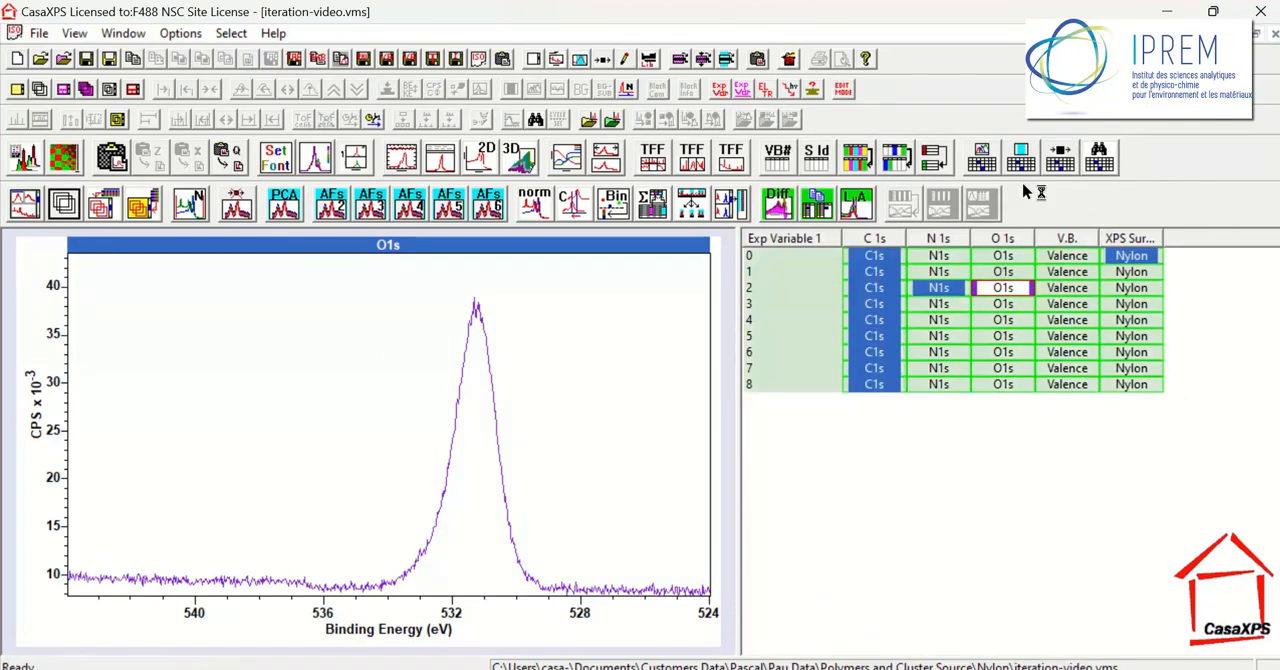
pyautogui.click(948, 297)
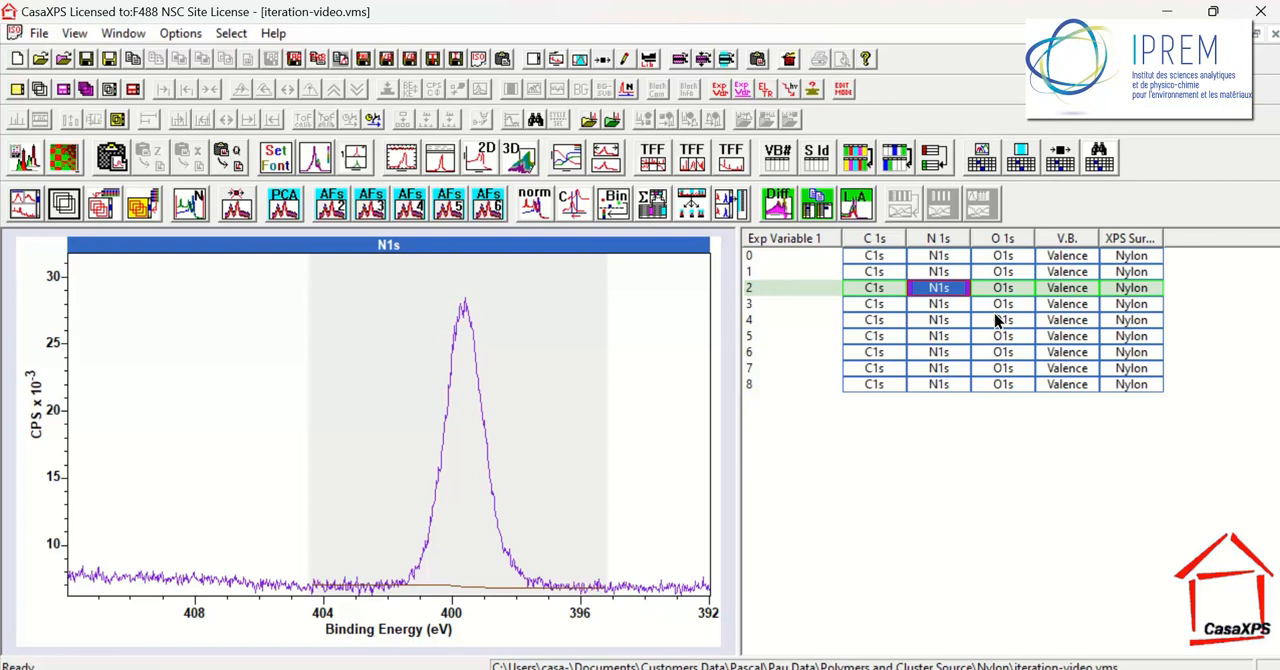
# Select all processed blocks in the file and rebin their spectra into a new file
pyautogui.click(1056, 163)
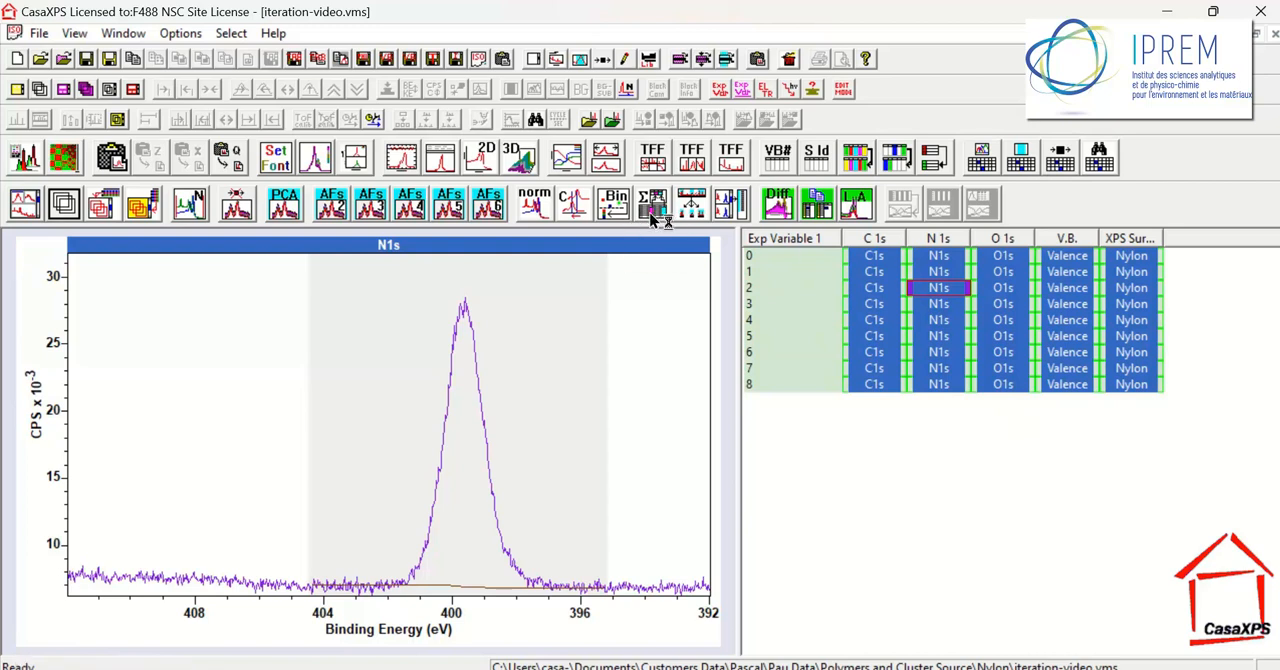
pyautogui.click(876, 244)
pyautogui.click(614, 204)
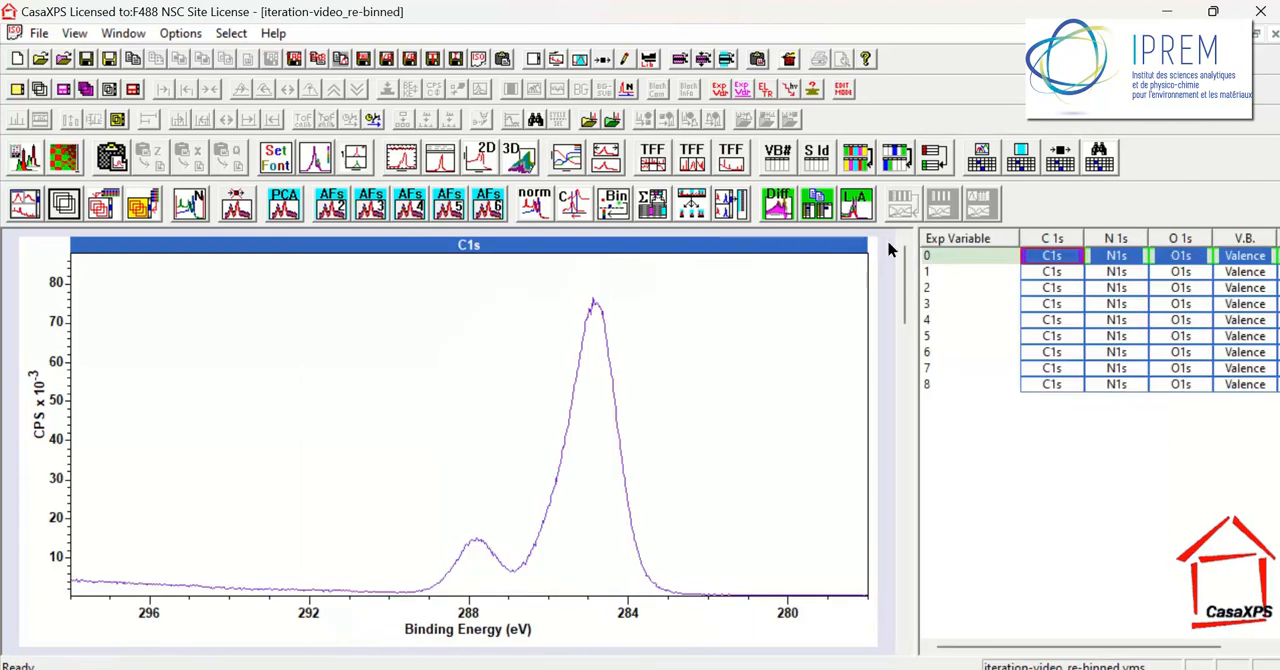
# Widen the re-binned file's block list and check the file for processed blocks and processing history
pyautogui.click(960, 240)
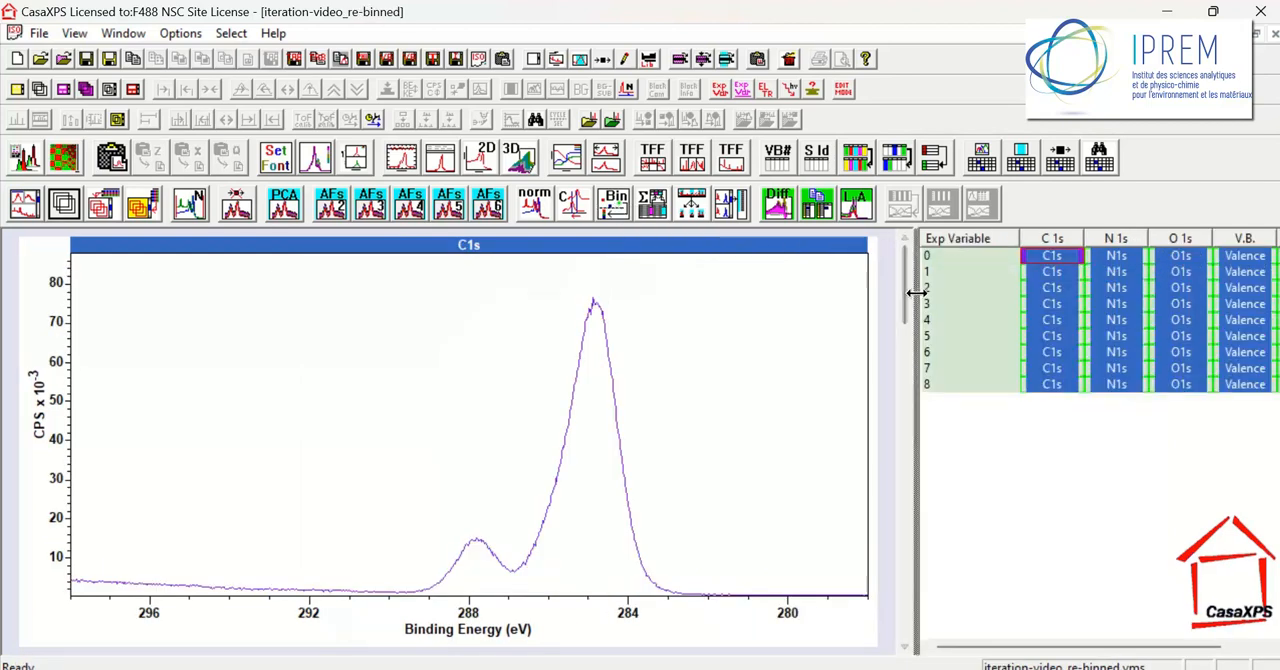
pyautogui.moveTo(916, 292); pyautogui.dragTo(740, 292)
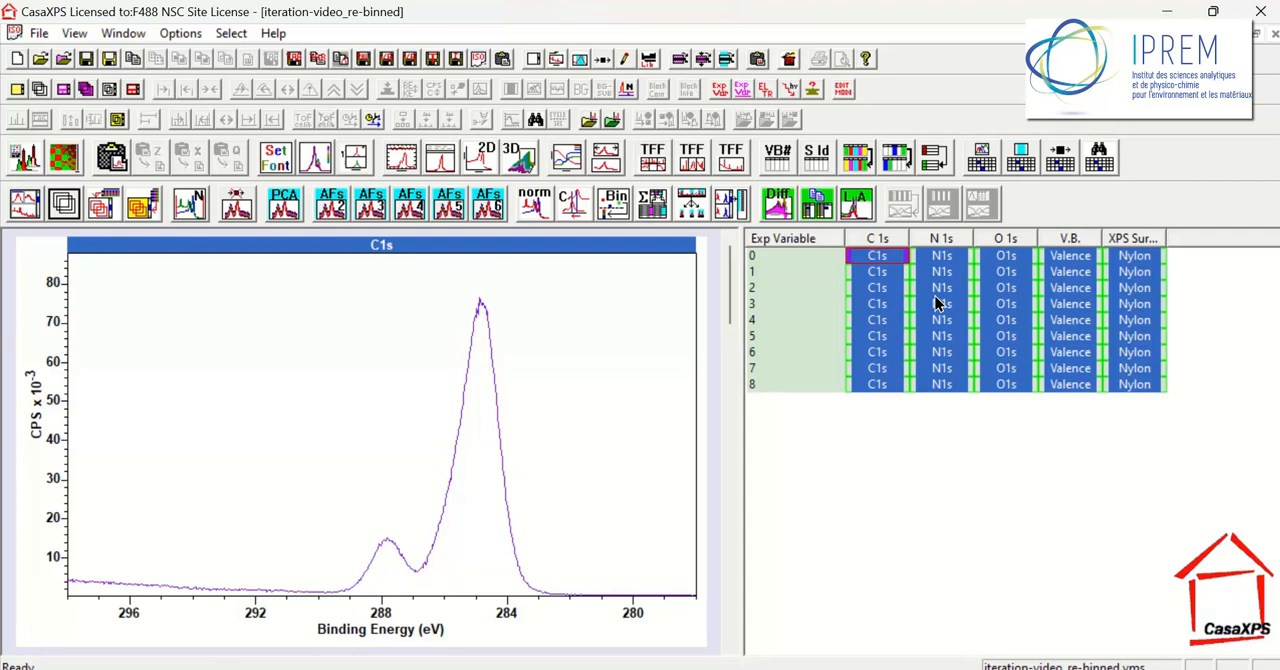
pyautogui.click(1059, 157)
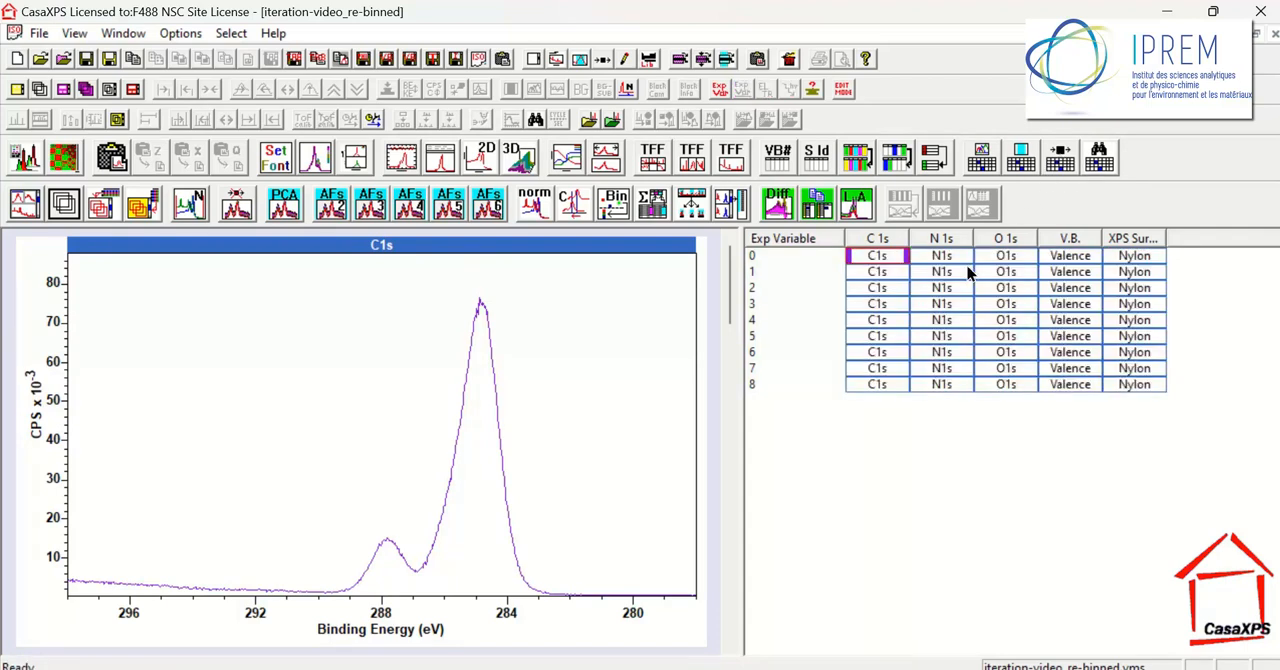
pyautogui.click(606, 62)
pyautogui.moveTo(546, 68); pyautogui.dragTo(416, 103)
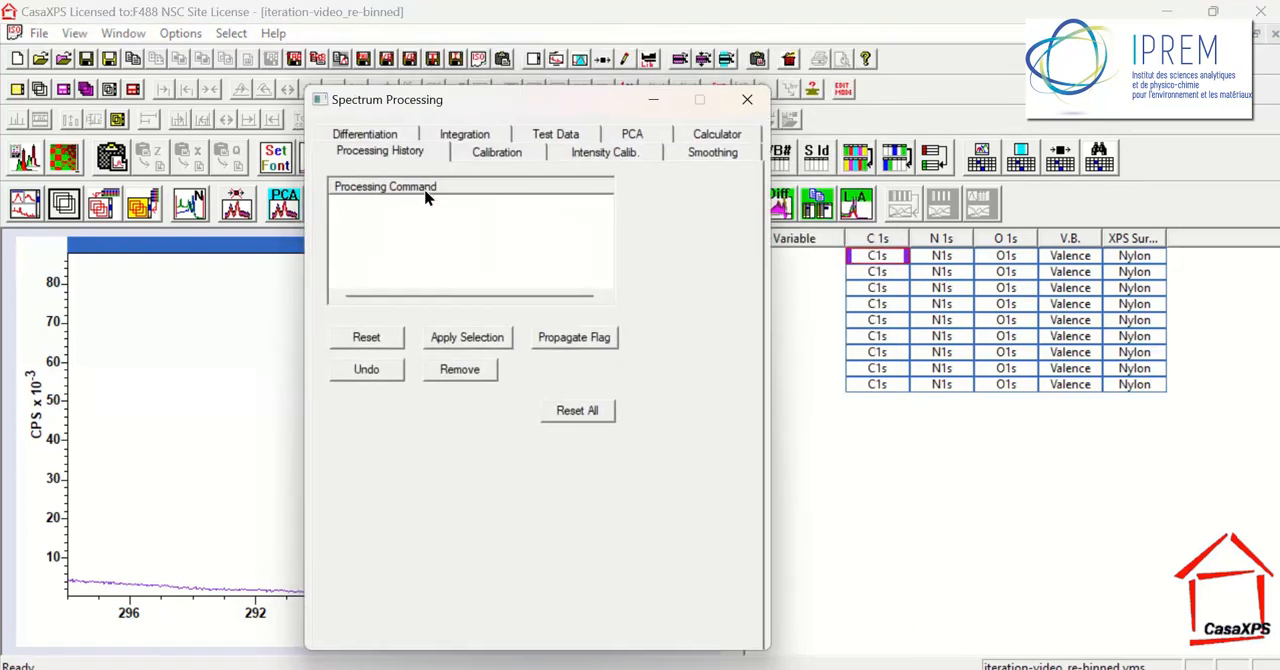
# Sum the C 1s, N 1s, O 1s and V.B. columns of the re-binned file and display the summed N1s spectrum
pyautogui.click(877, 240)
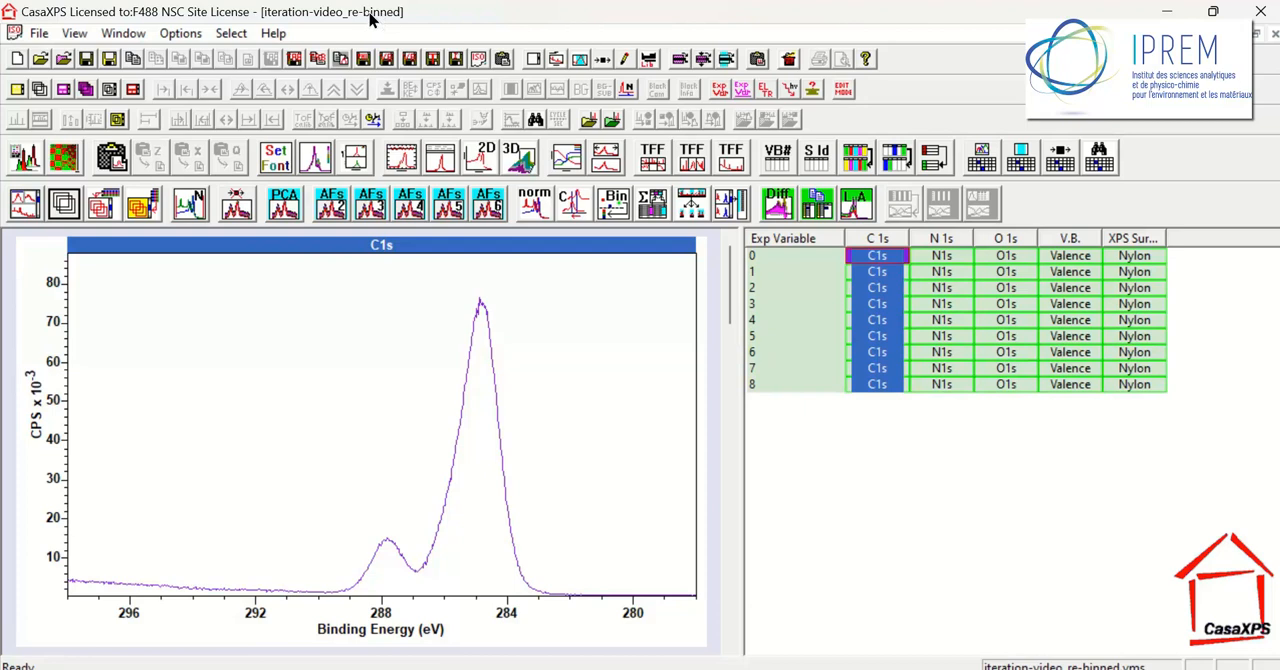
pyautogui.click(782, 240)
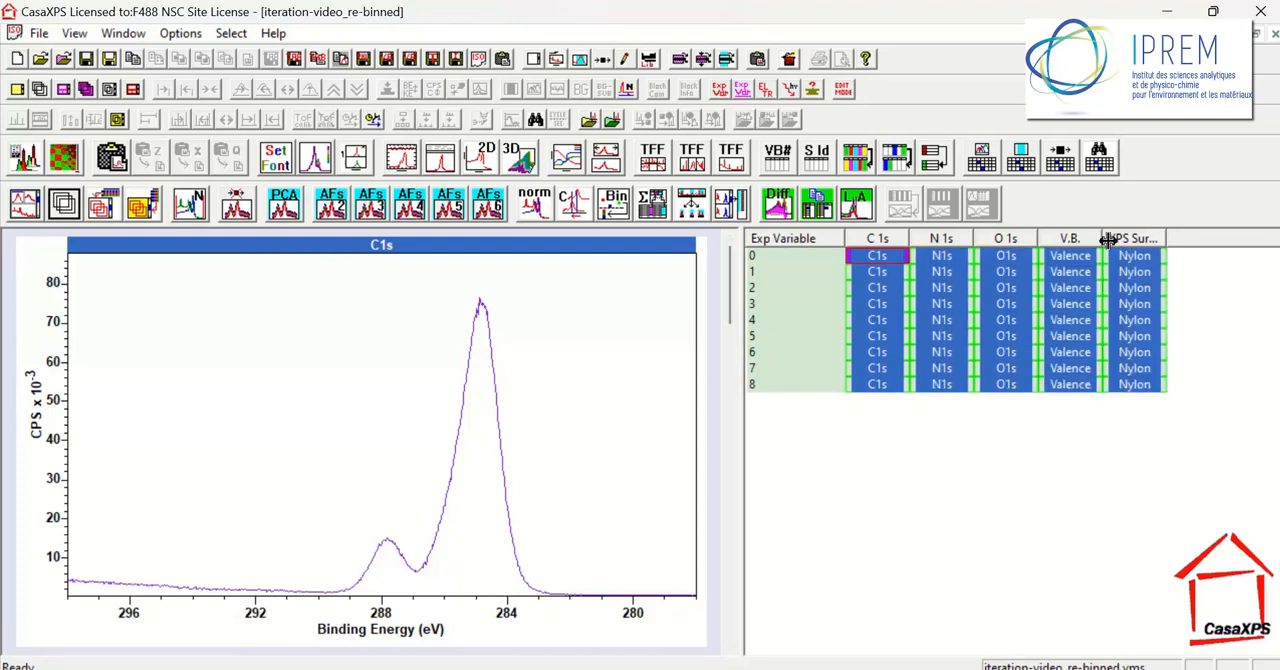
pyautogui.keyDown('ctrl'); pyautogui.click(1143, 245); pyautogui.keyUp('ctrl')
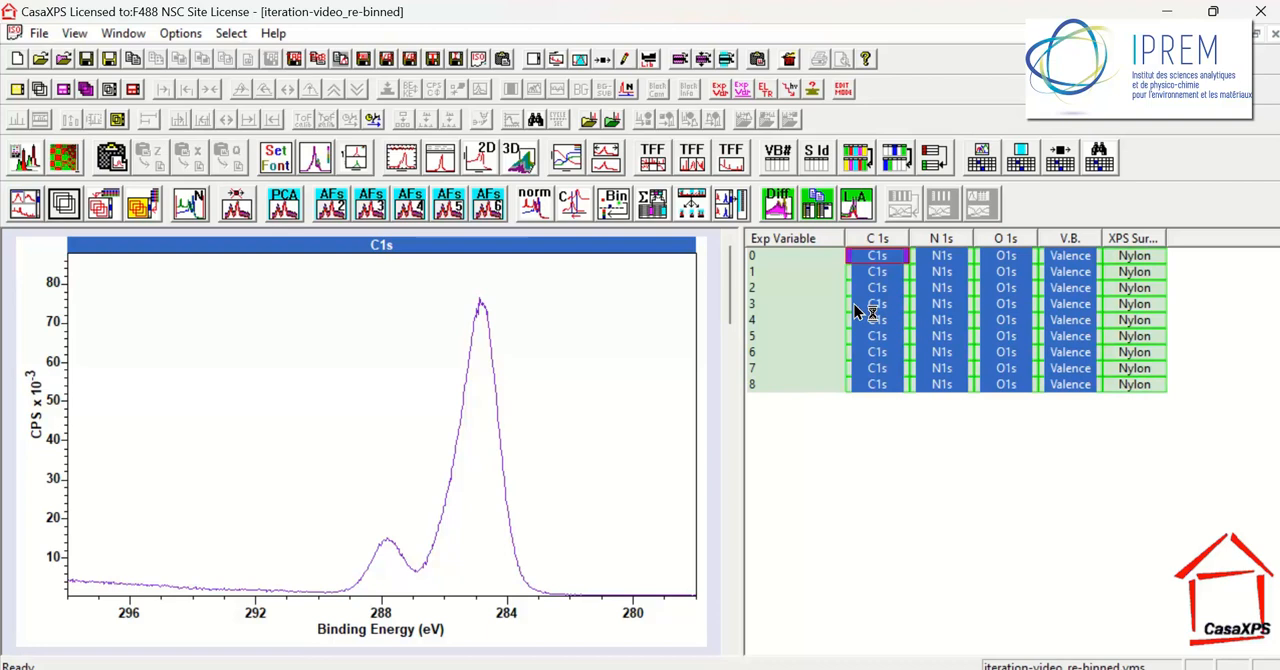
pyautogui.click(658, 210)
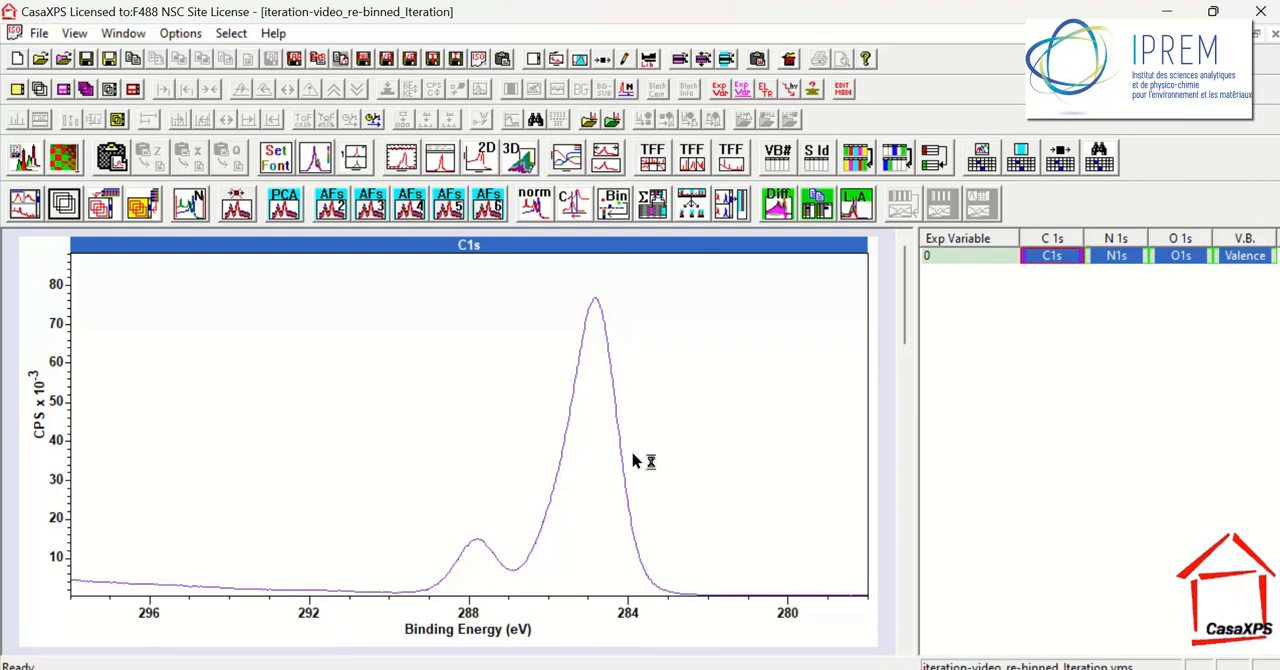
pyautogui.click(1113, 259)
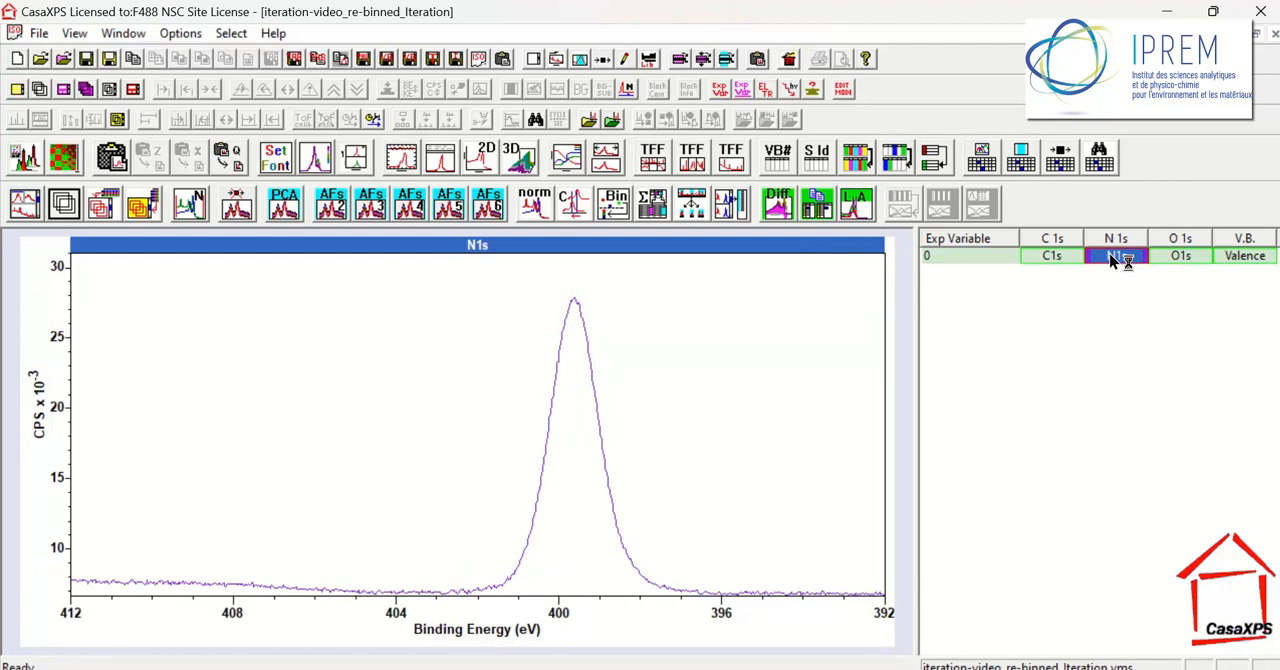